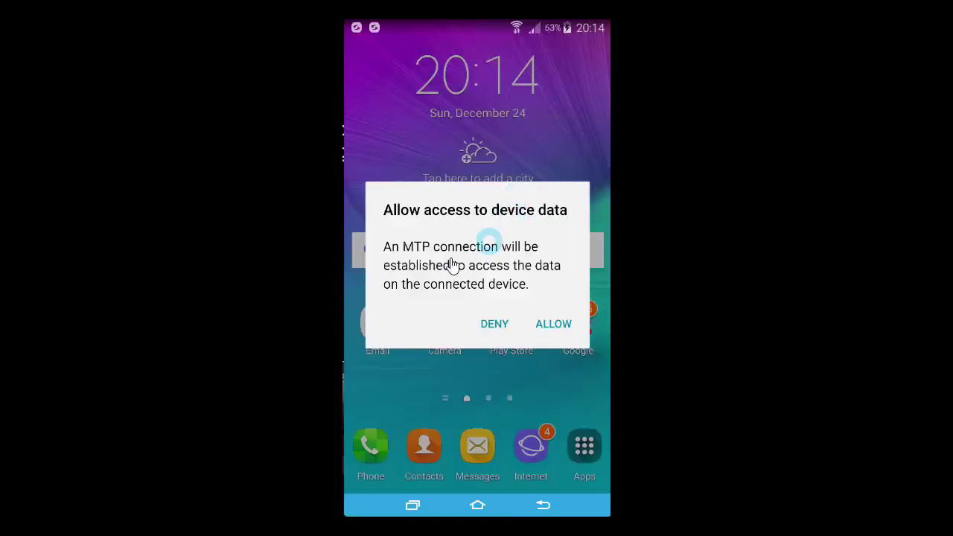
# Step: Allow MTP access to the phone's data and set its USB connection to Transferring media files
pyautogui.click(551, 325)
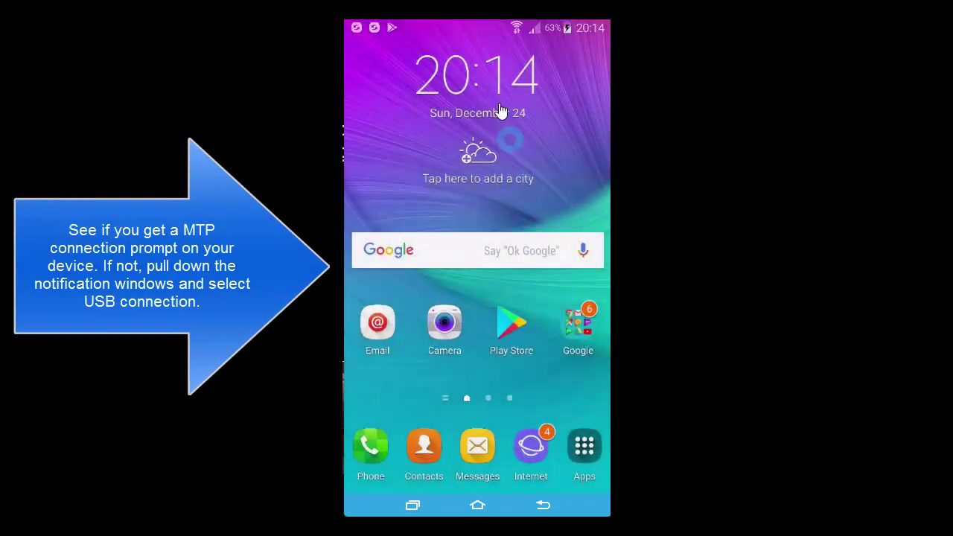
pyautogui.click(478, 33)
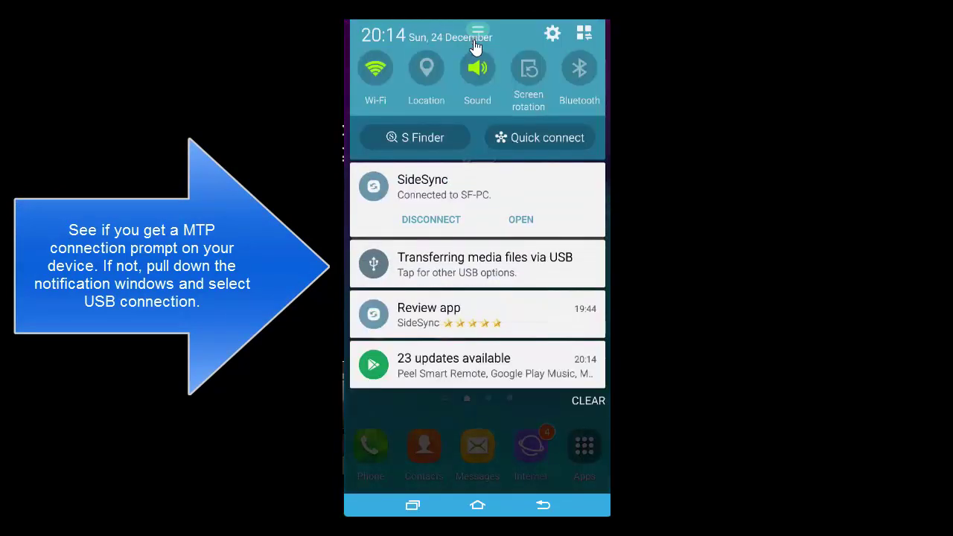
pyautogui.click(506, 281)
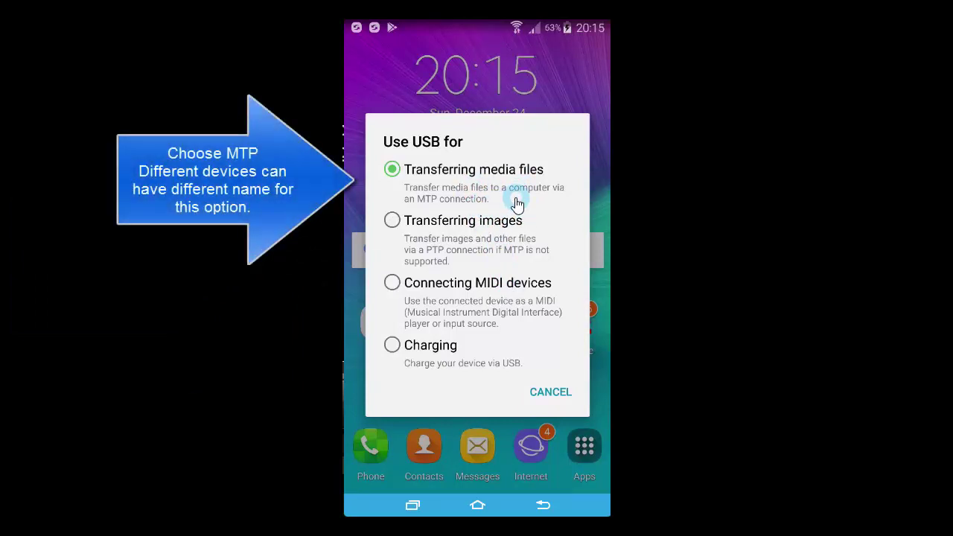
pyautogui.click(518, 204)
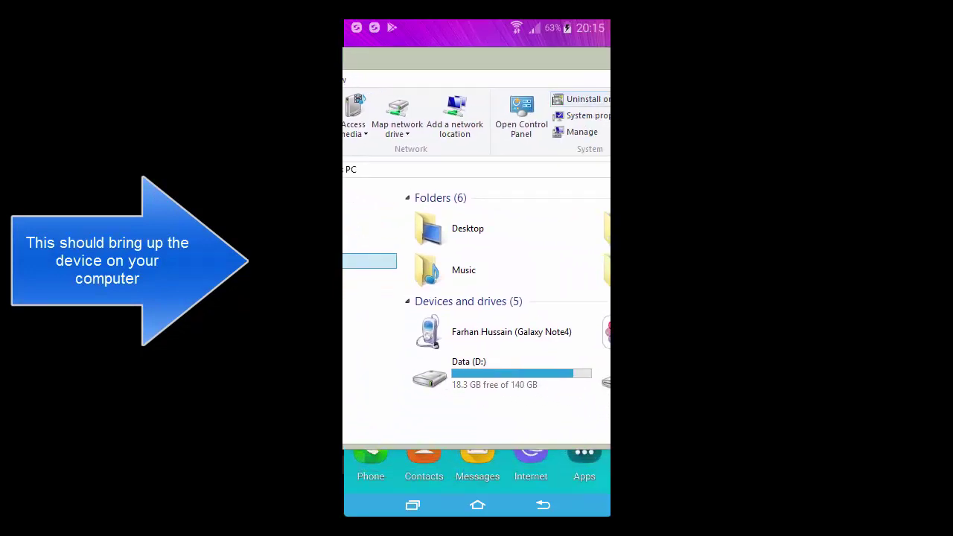
# Step: Check for the Galaxy Note4 in This PC, in Devices and Printers, and under Portable Devices in Device Manager
pyautogui.click(540, 339)
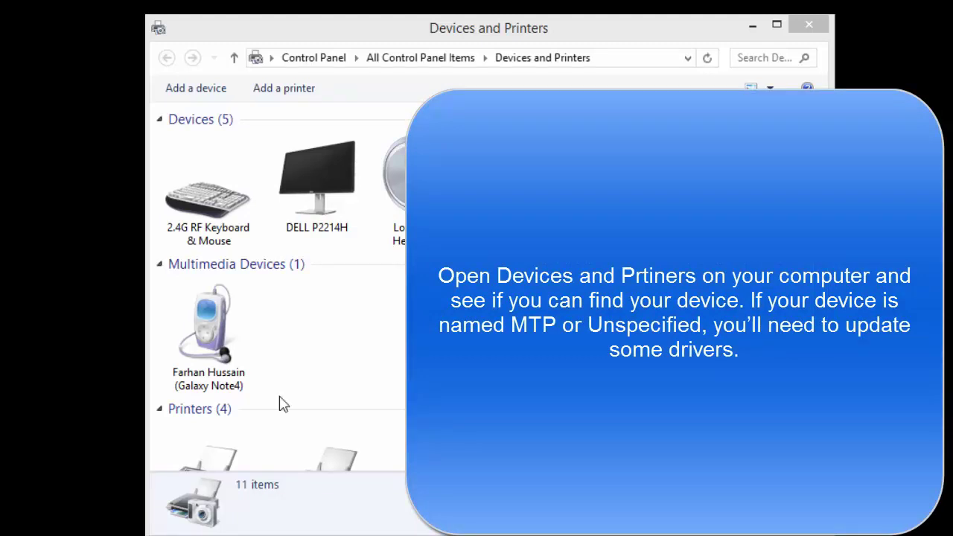
pyautogui.click(199, 340)
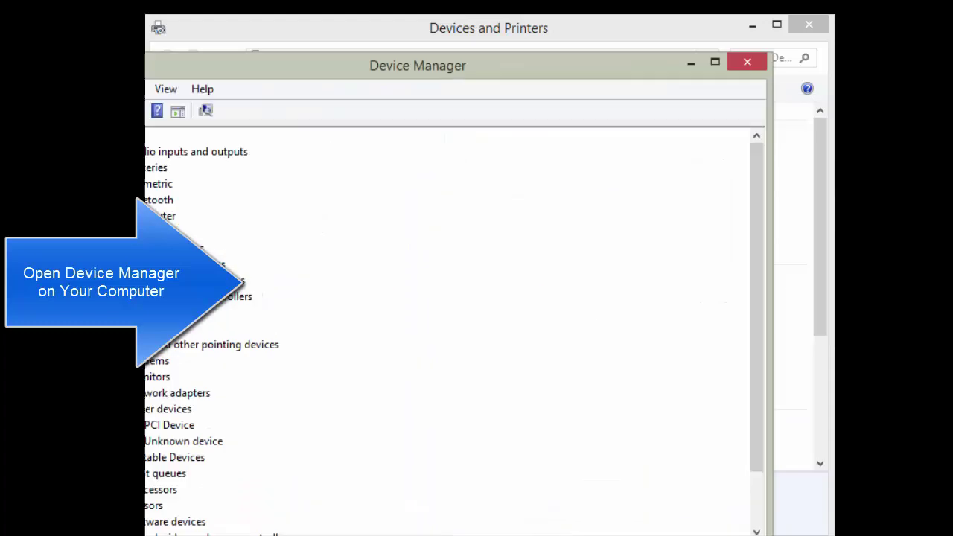
pyautogui.moveTo(467, 76); pyautogui.dragTo(541, 47)
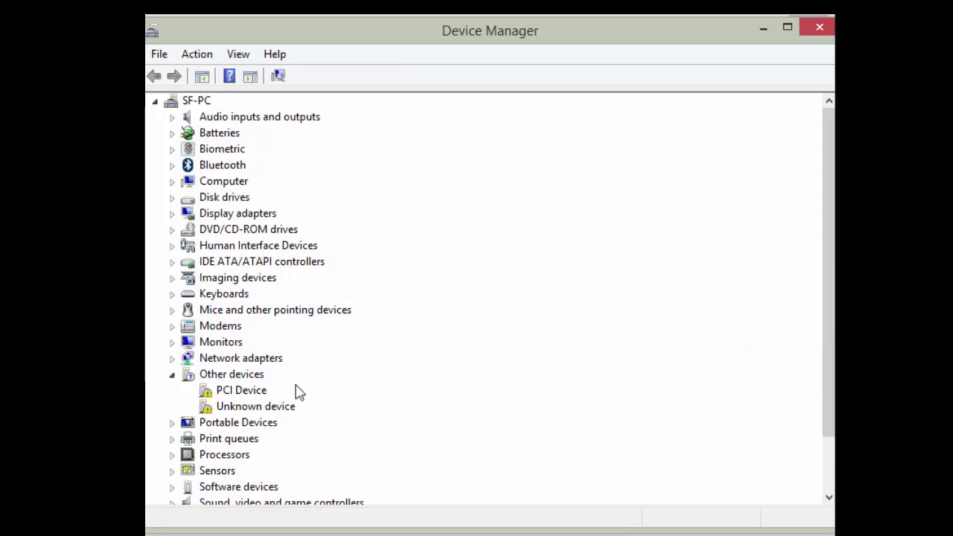
pyautogui.doubleClick(253, 424)
pyautogui.scroll(-1, 387, 417)
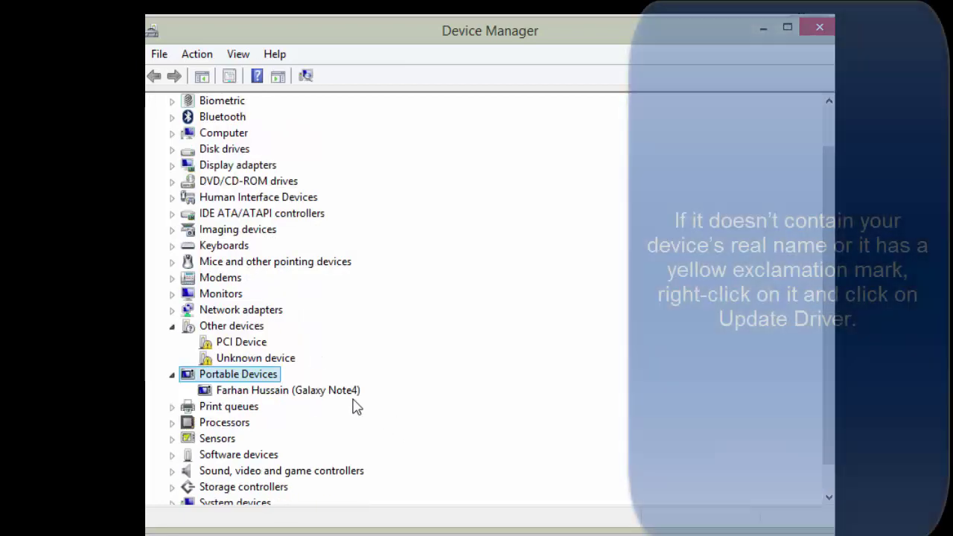
# Step: Start a driver update for the Galaxy Note4 and choose MTP USB Device from the list of drivers on the computer
pyautogui.click(340, 396)
pyautogui.rightClick(341, 397)
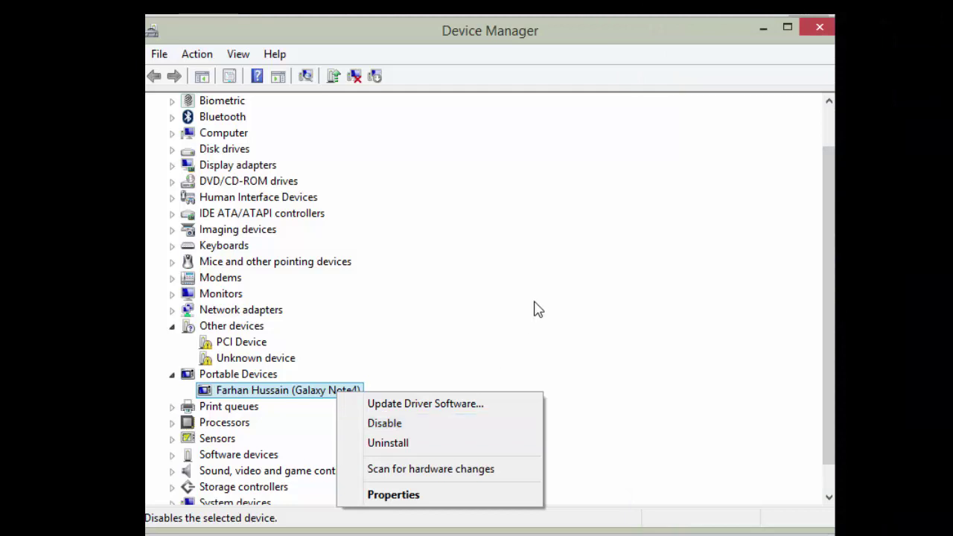
pyautogui.click(485, 406)
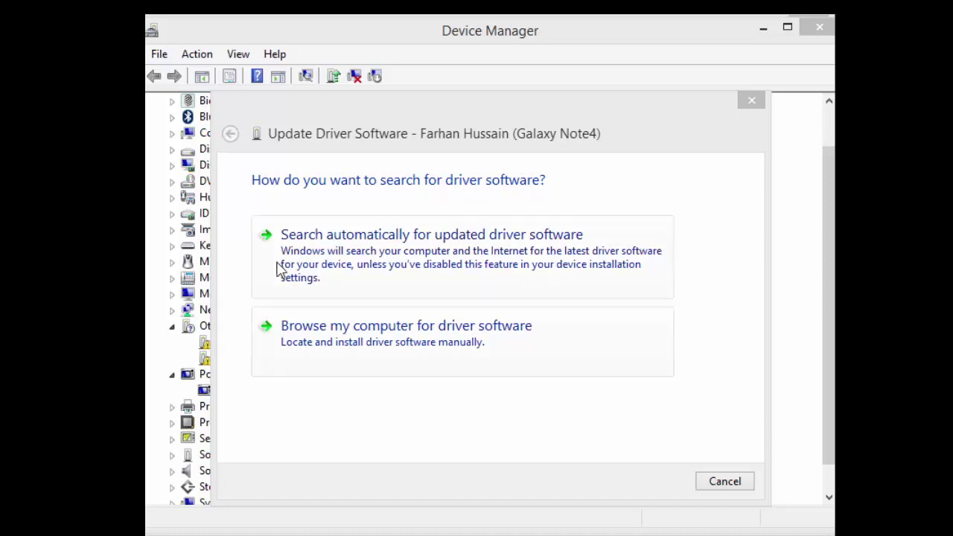
pyautogui.click(375, 340)
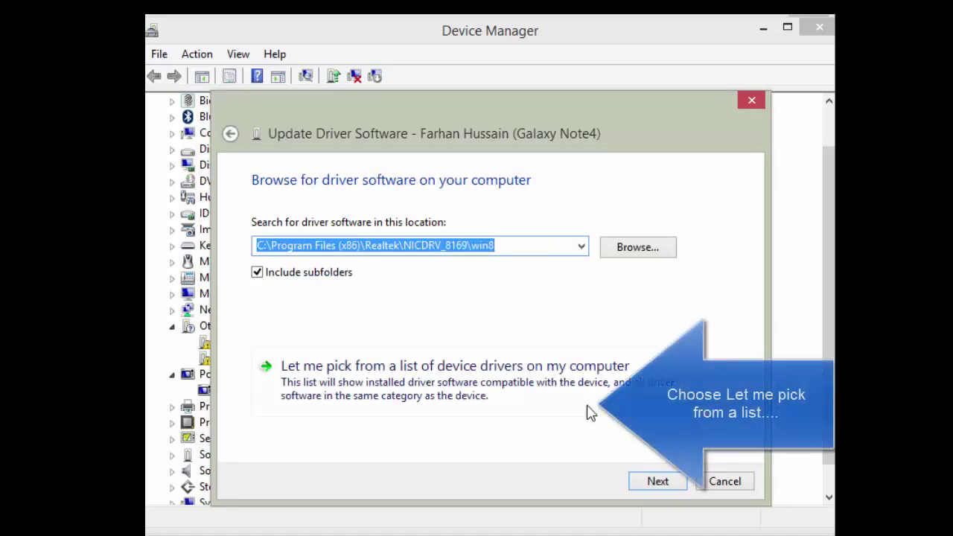
pyautogui.click(540, 394)
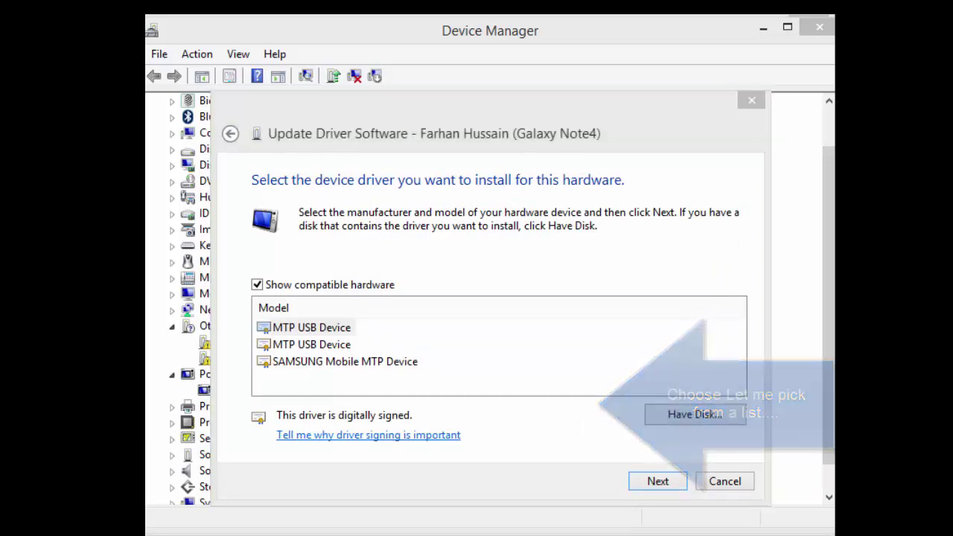
pyautogui.click(336, 331)
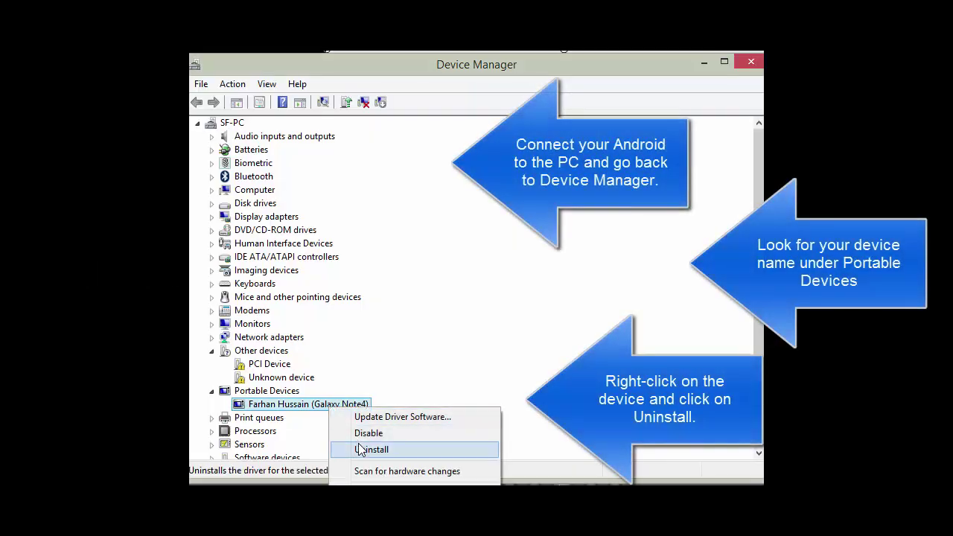
# Step: Uninstall the Galaxy Note4 portable device without deleting its driver software, then select its reinstalled entry
pyautogui.click(361, 449)
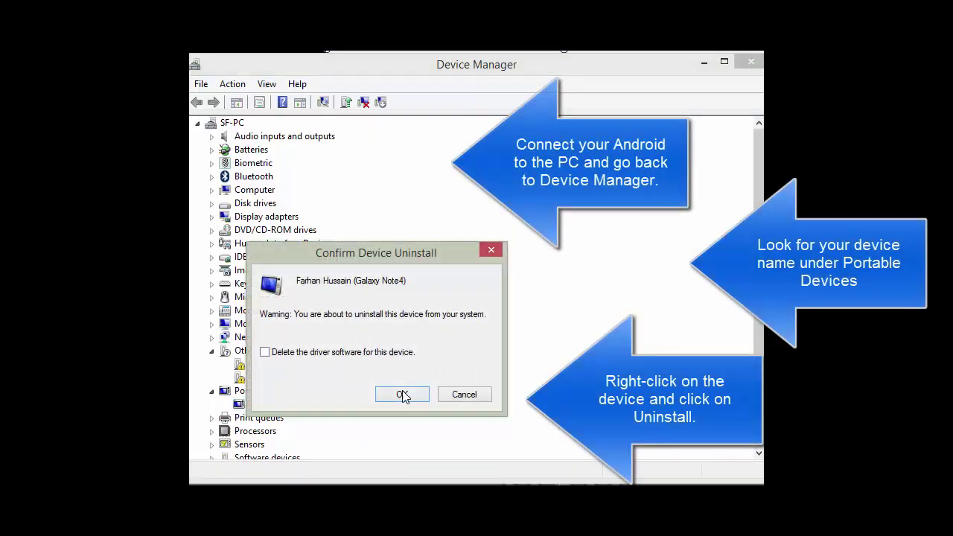
pyautogui.click(403, 392)
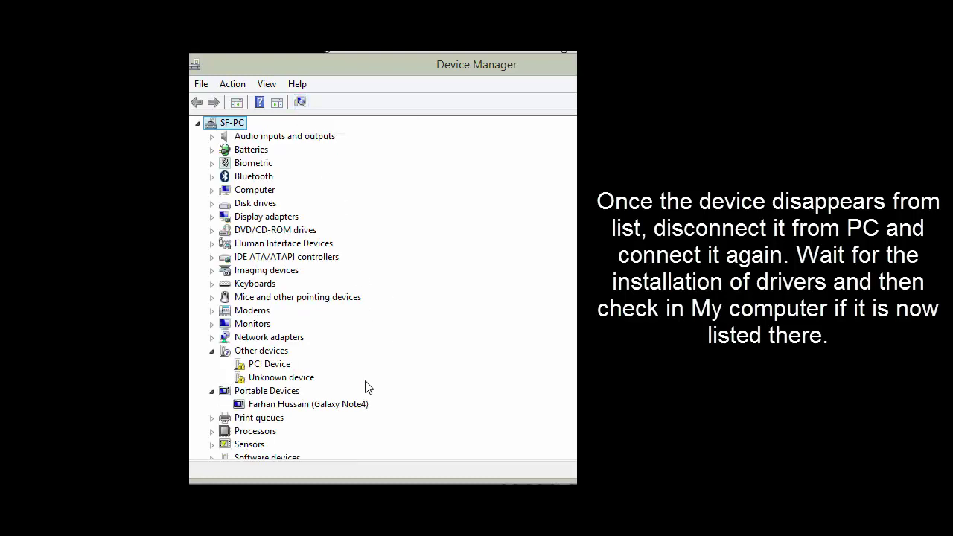
pyautogui.click(361, 411)
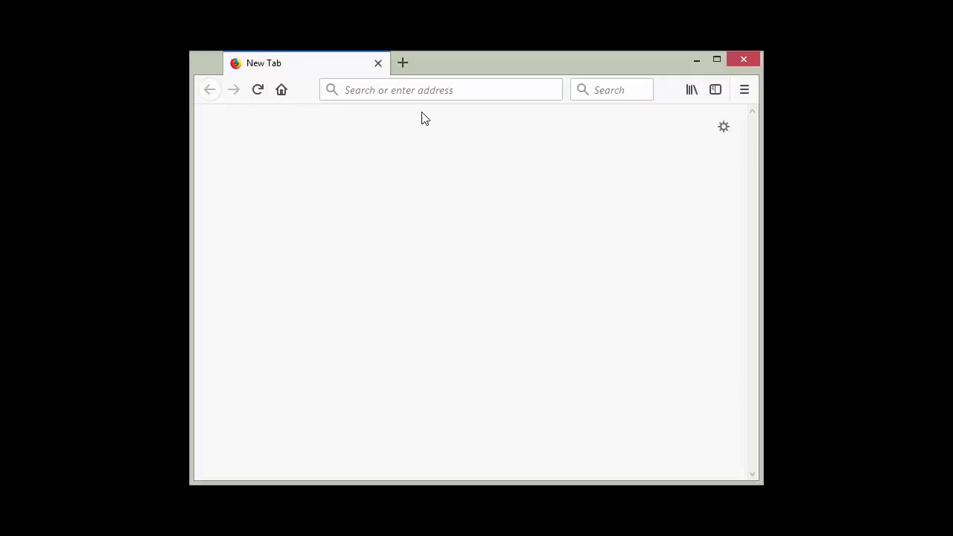
# Step: Switch to Firefox and load the copied Microsoft link for the Media Feature Pack for N and KN versions of Windows 10
pyautogui.click(385, 90)
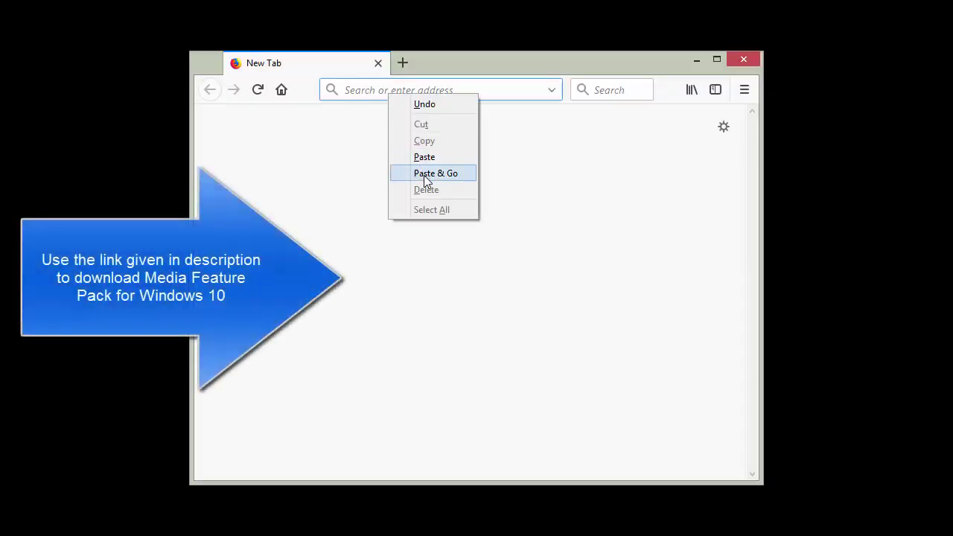
pyautogui.click(424, 174)
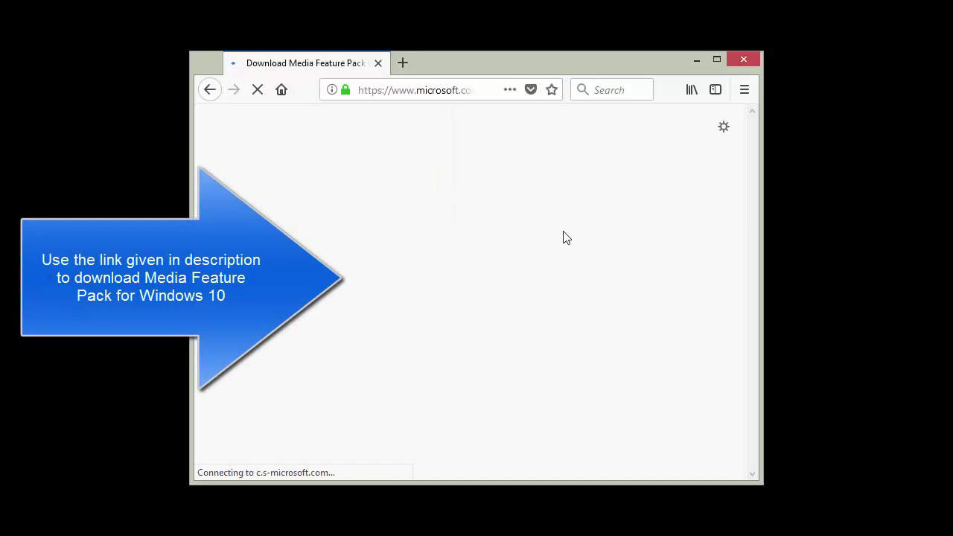
pyautogui.scroll(-6, 563, 237)
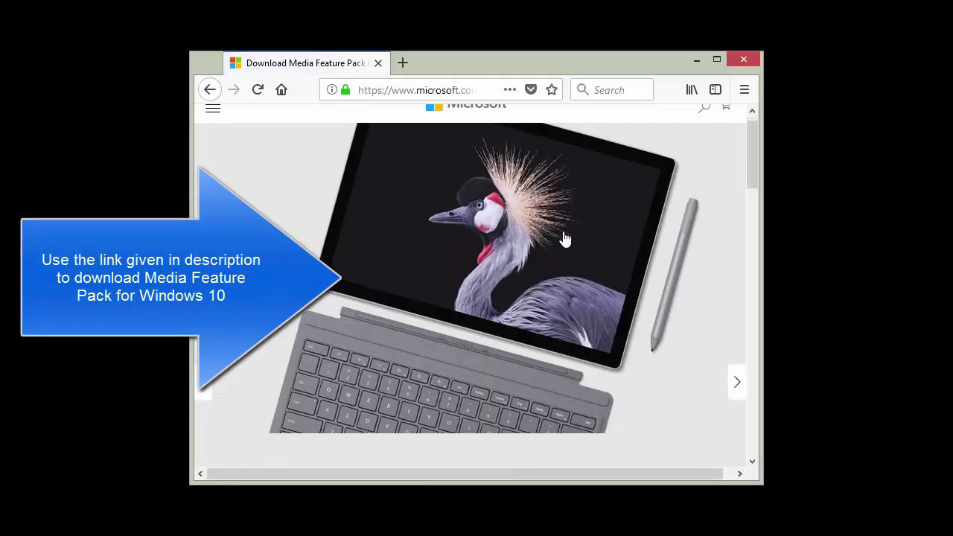
pyautogui.scroll(-4, 564, 238)
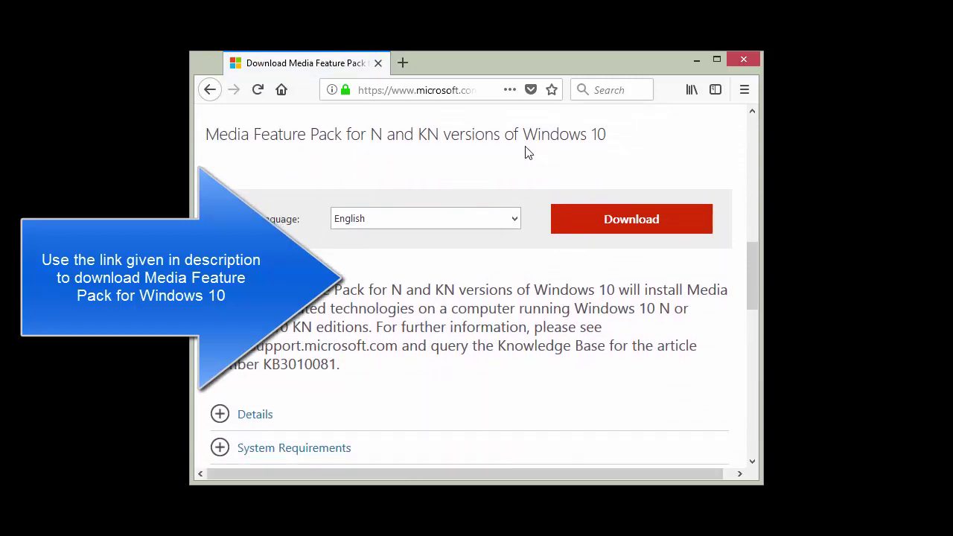
# Step: Download the English Microsoft-Windows-MediaFeaturePack-OOB-Package.msu and choose to save the file
pyautogui.click(663, 221)
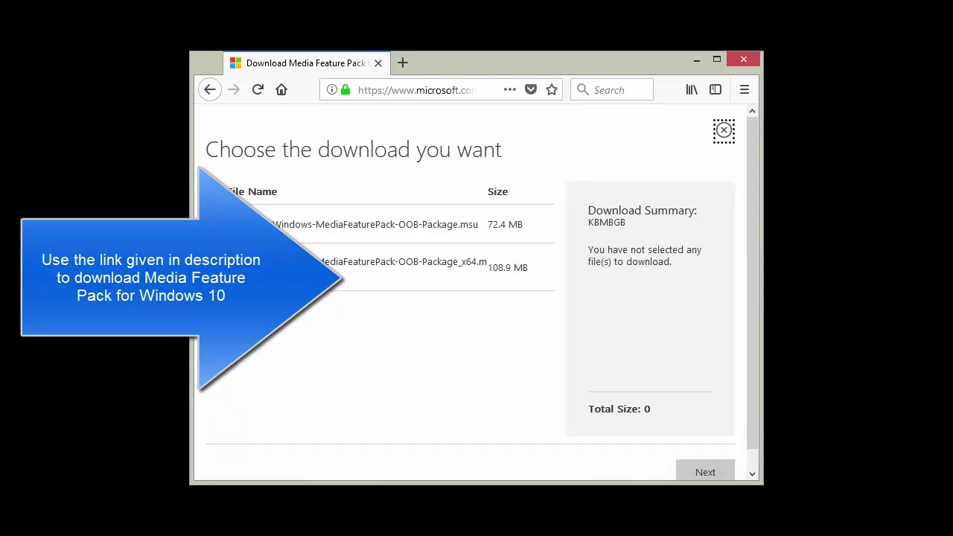
pyautogui.click(212, 224)
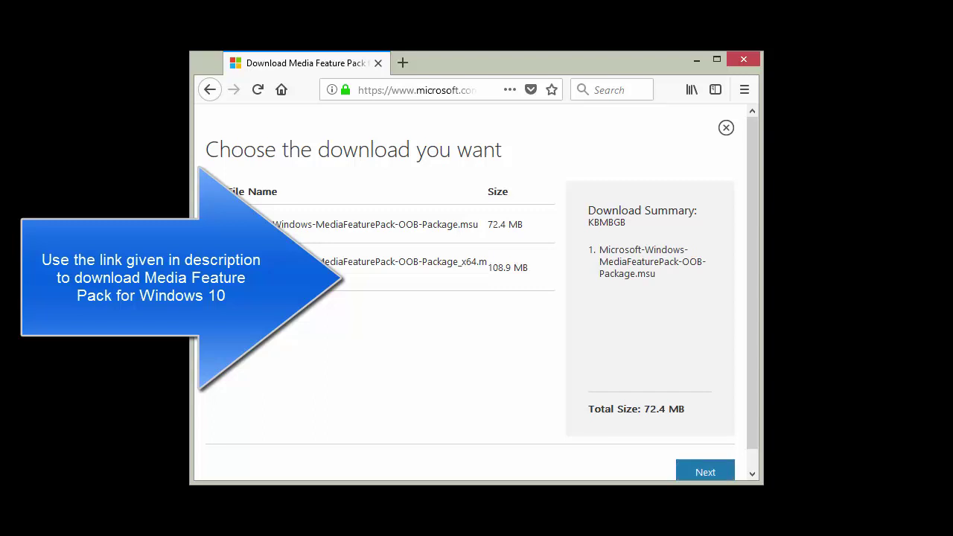
pyautogui.click(705, 471)
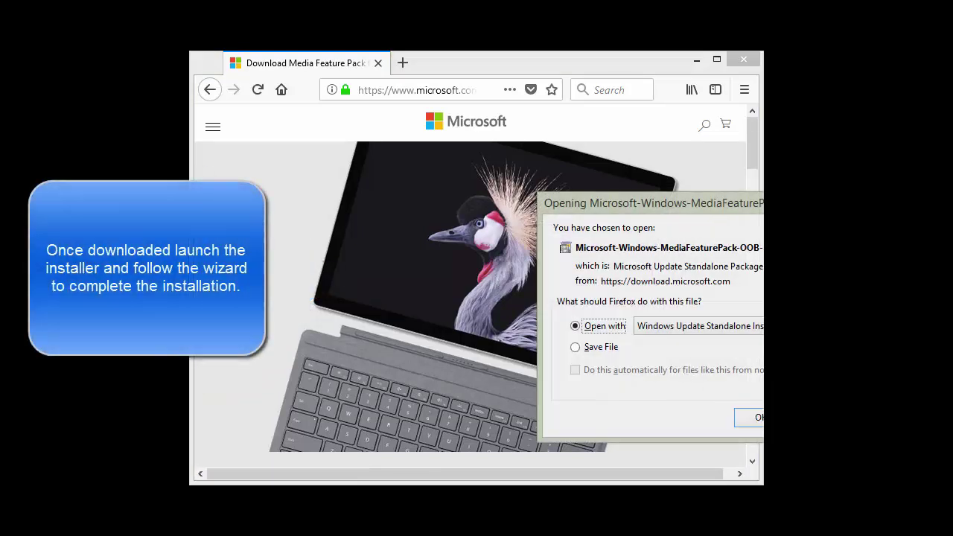
pyautogui.moveTo(740, 204); pyautogui.dragTo(562, 173)
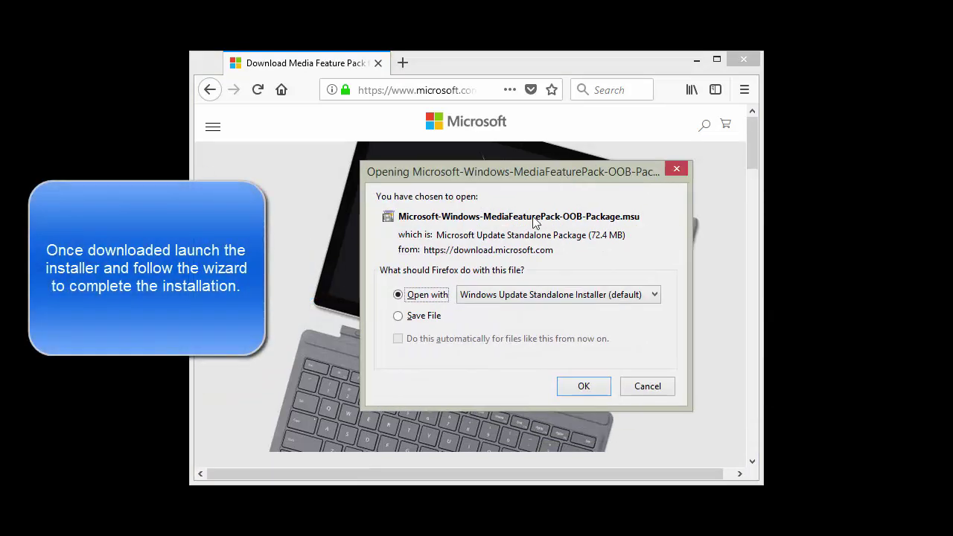
pyautogui.click(436, 325)
pyautogui.click(567, 384)
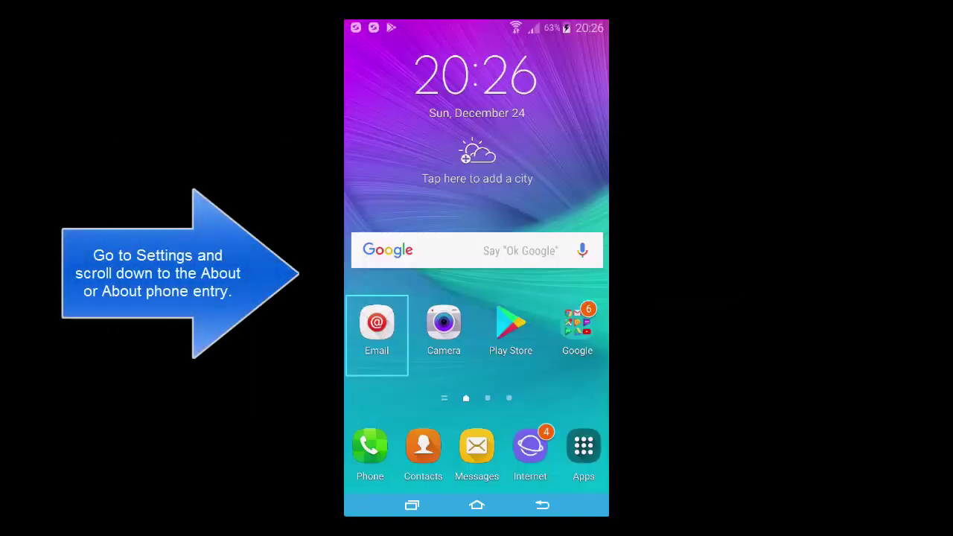
# Step: Switch to the phone's Settings app and open the About device page
pyautogui.click(588, 451)
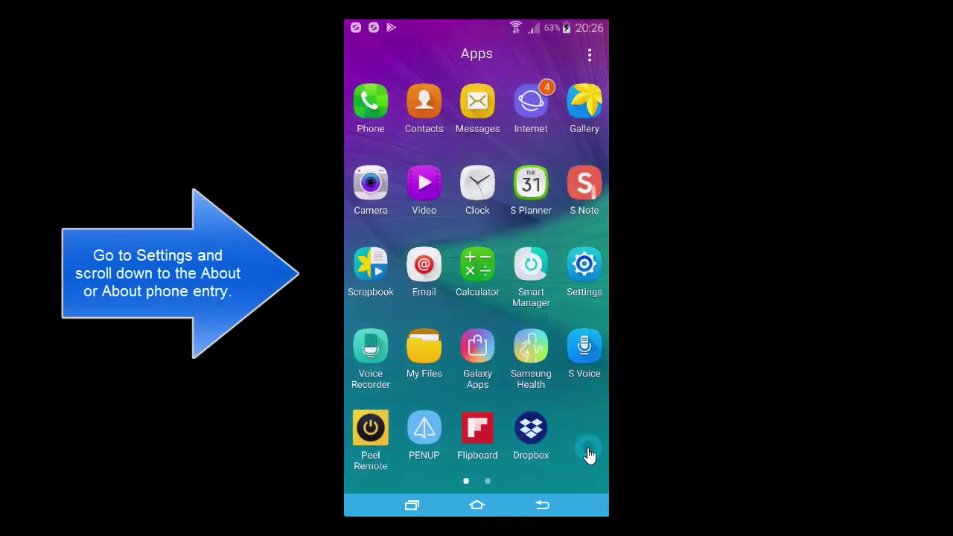
pyautogui.click(591, 277)
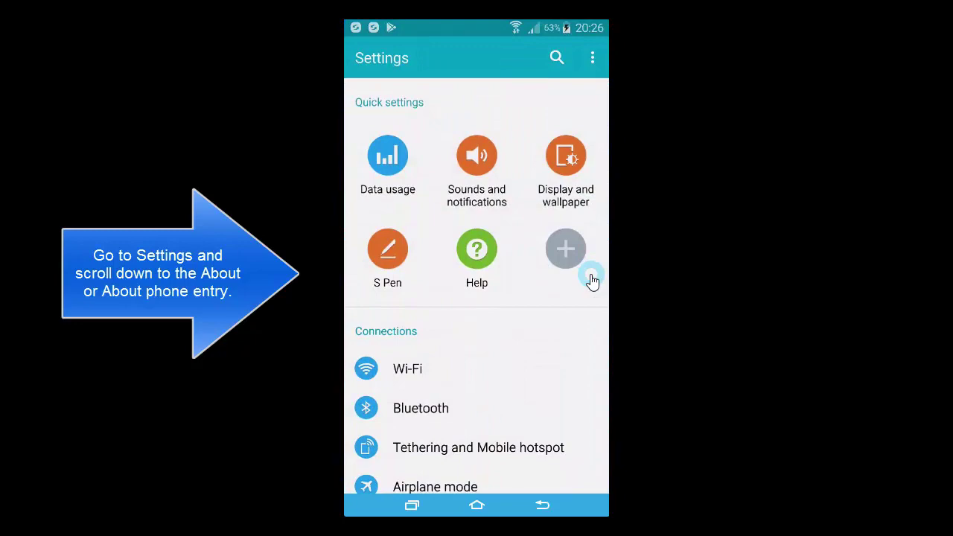
pyautogui.scroll(-5, 536, 321)
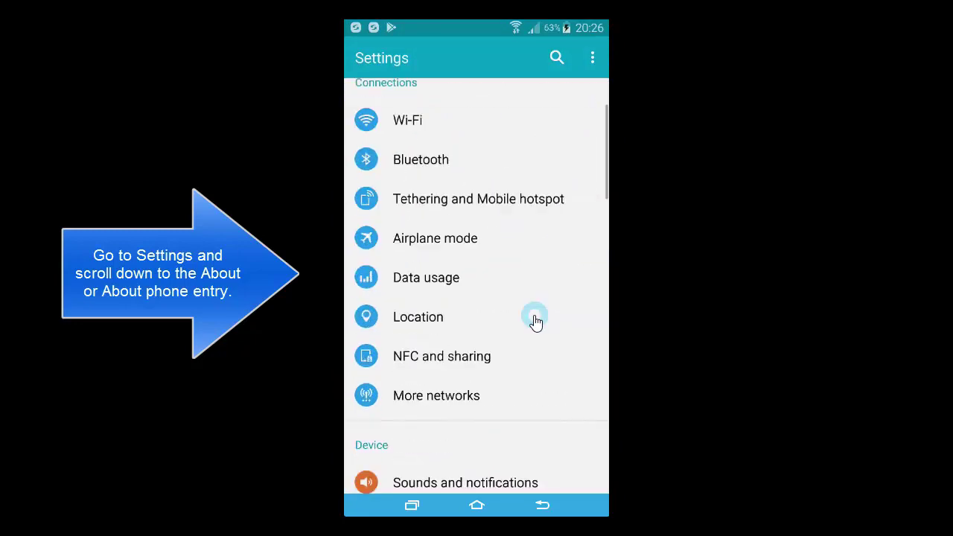
pyautogui.scroll(-10, 536, 321)
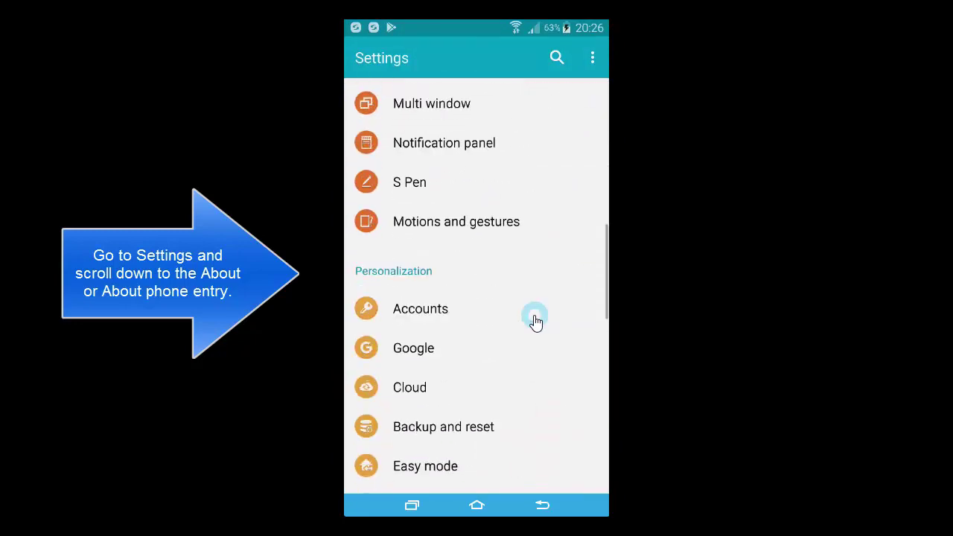
pyautogui.scroll(-10, 536, 321)
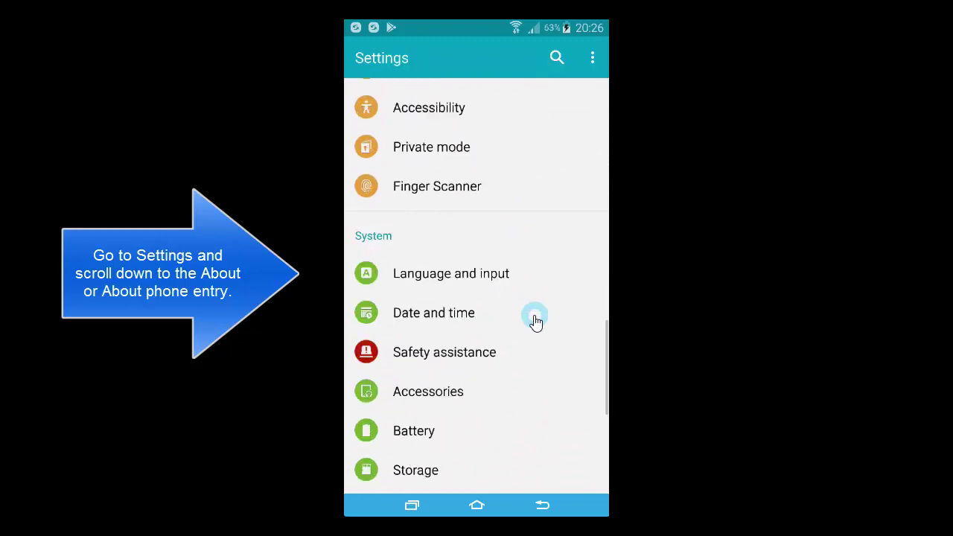
pyautogui.scroll(-1, 536, 321)
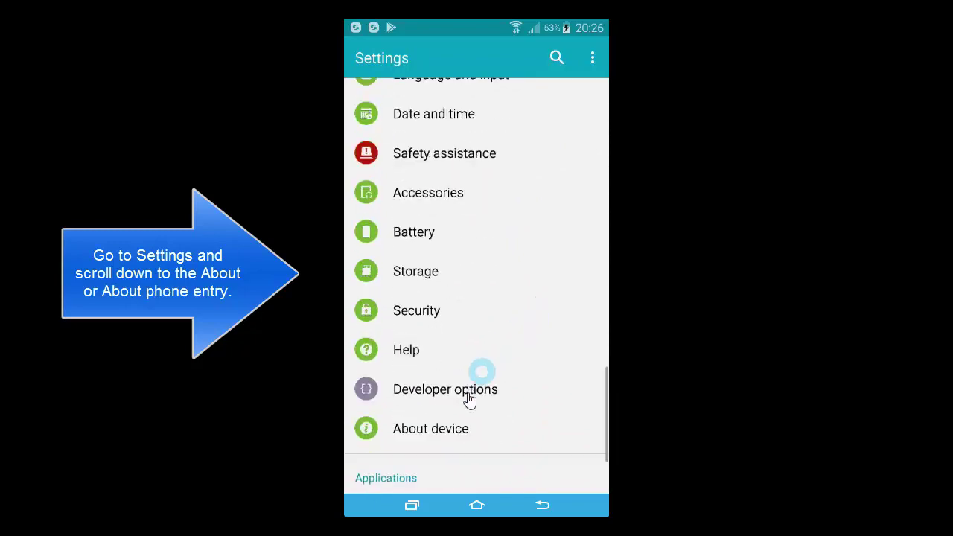
pyautogui.click(460, 431)
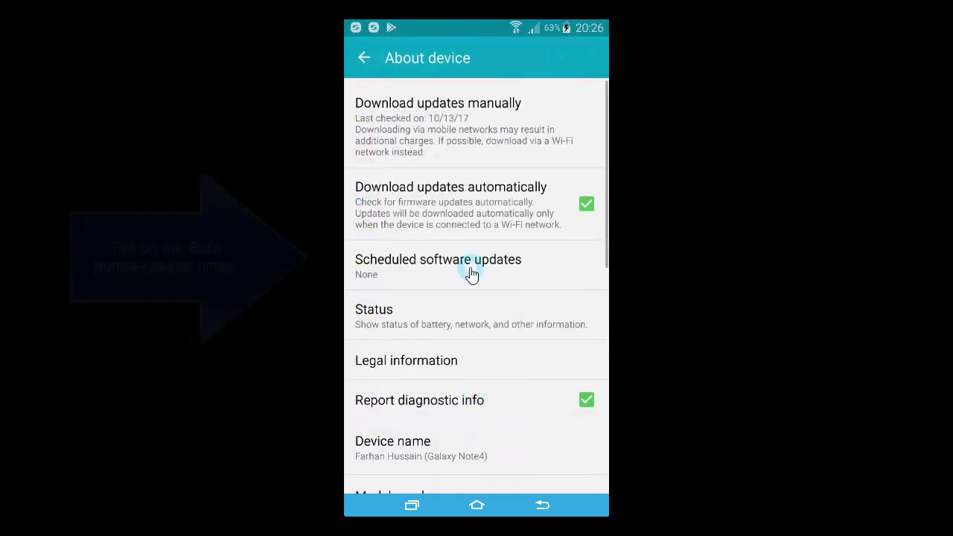
# Step: Look through the phone's About device page for the Build number entry
pyautogui.scroll(-2, 461, 287)
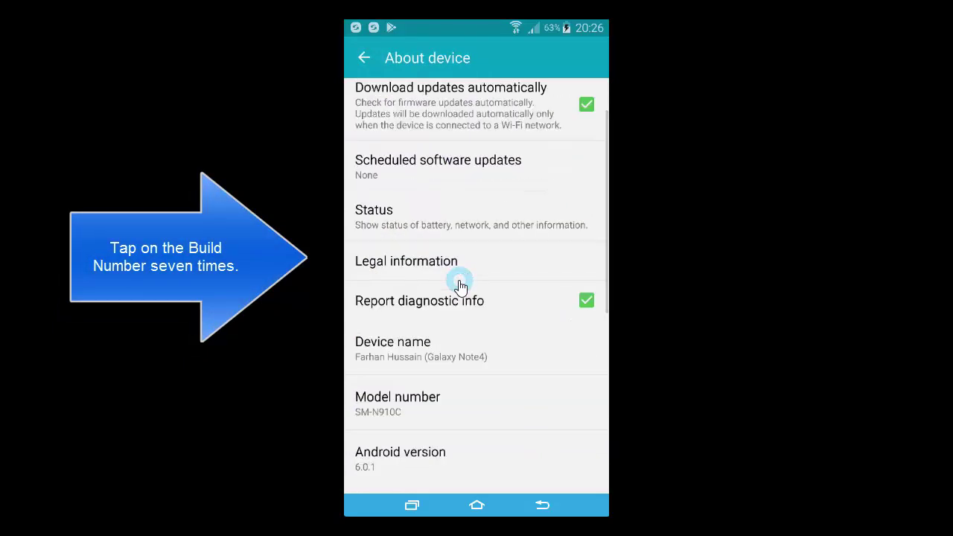
pyautogui.scroll(-1, 460, 287)
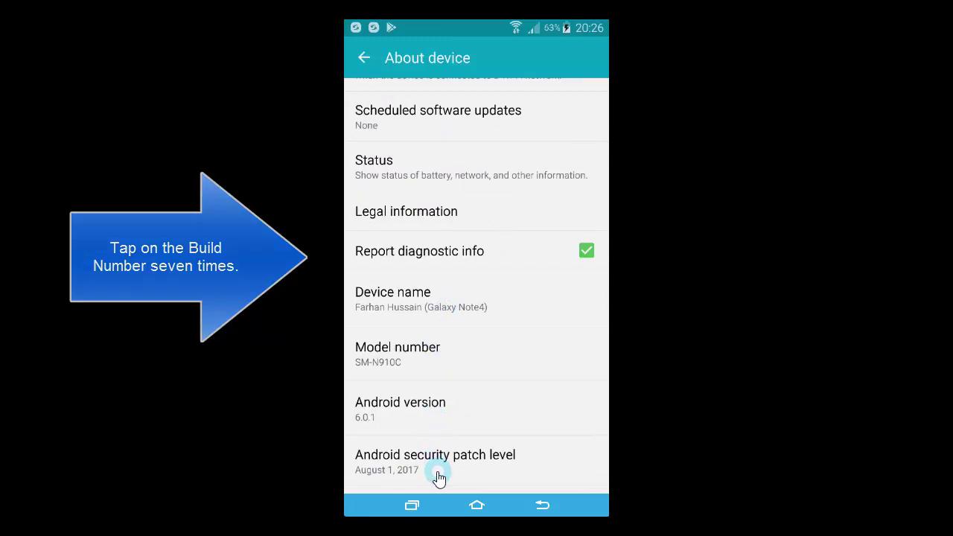
pyautogui.scroll(-2, 439, 462)
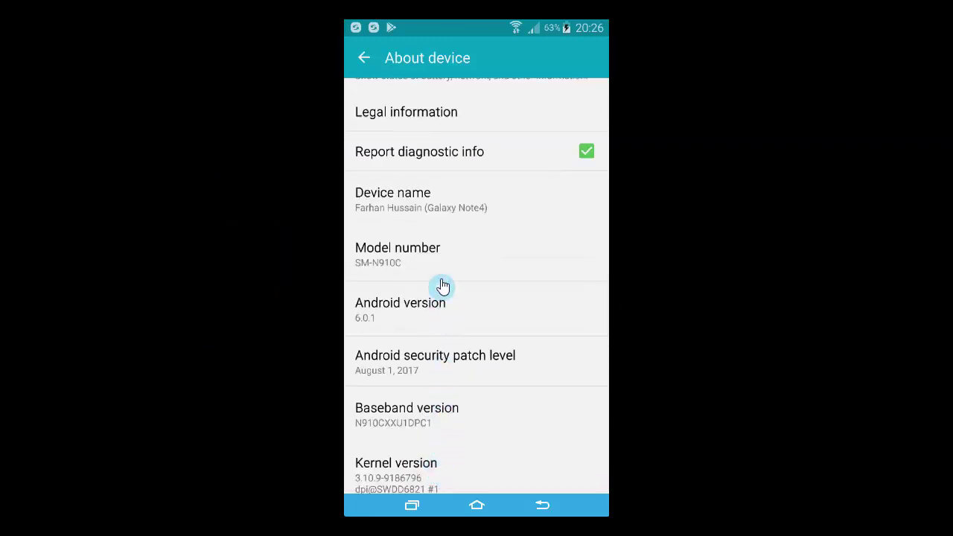
pyautogui.scroll(-4, 442, 286)
pyautogui.scroll(-4, 442, 285)
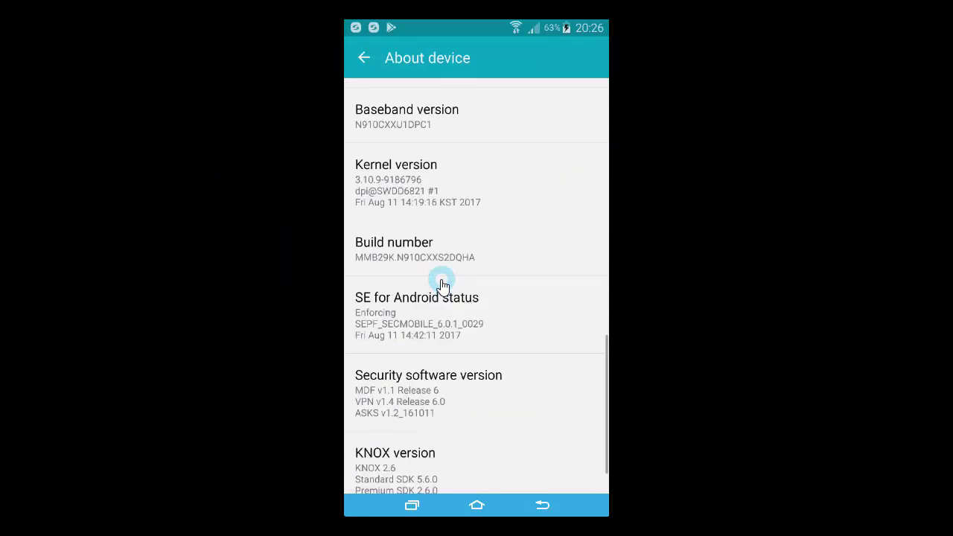
pyautogui.scroll(5, 443, 284)
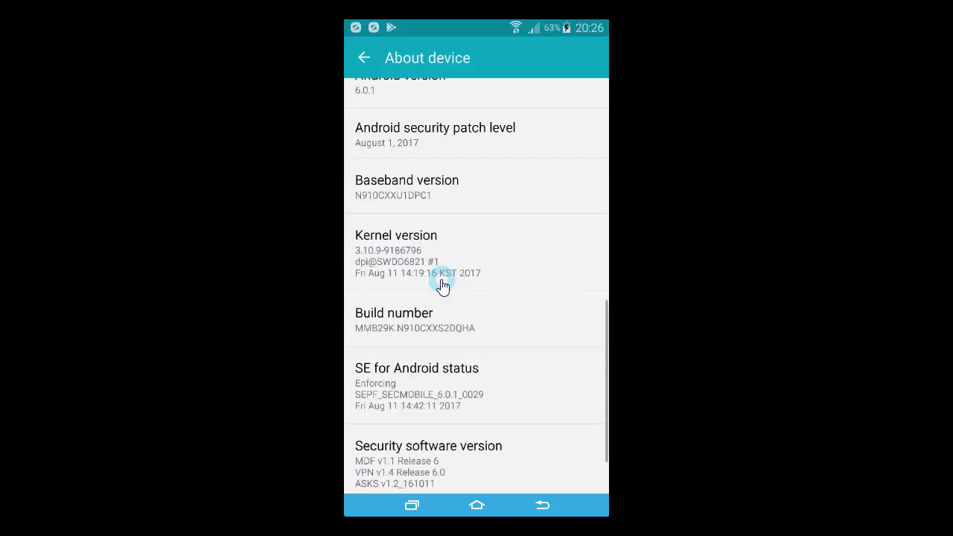
pyautogui.click(472, 196)
pyautogui.click(472, 196)
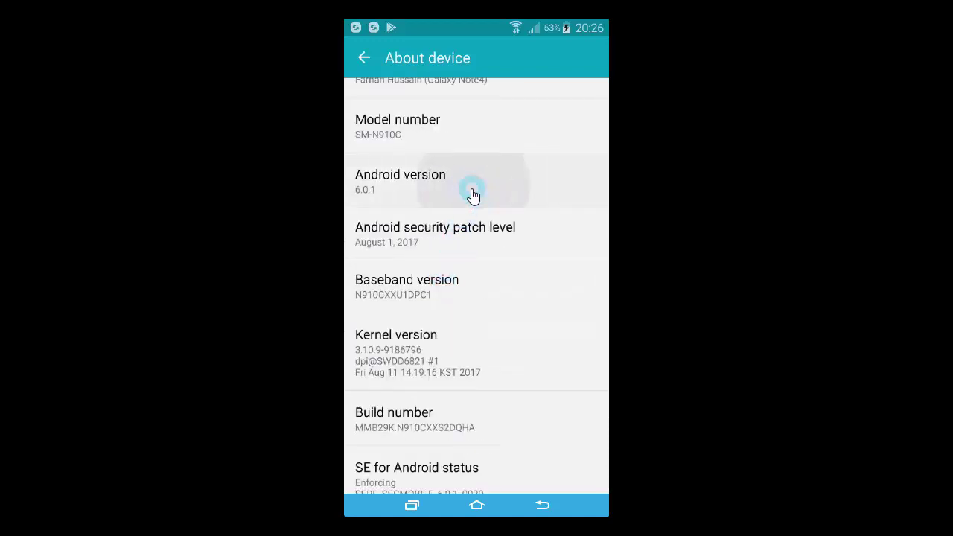
pyautogui.click(472, 196)
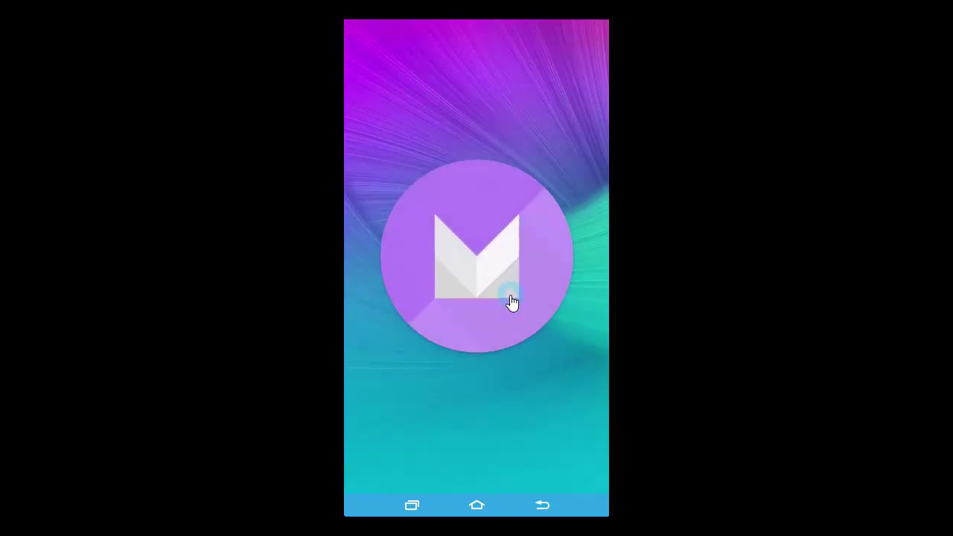
pyautogui.click(513, 303)
pyautogui.click(512, 303)
pyautogui.click(513, 303)
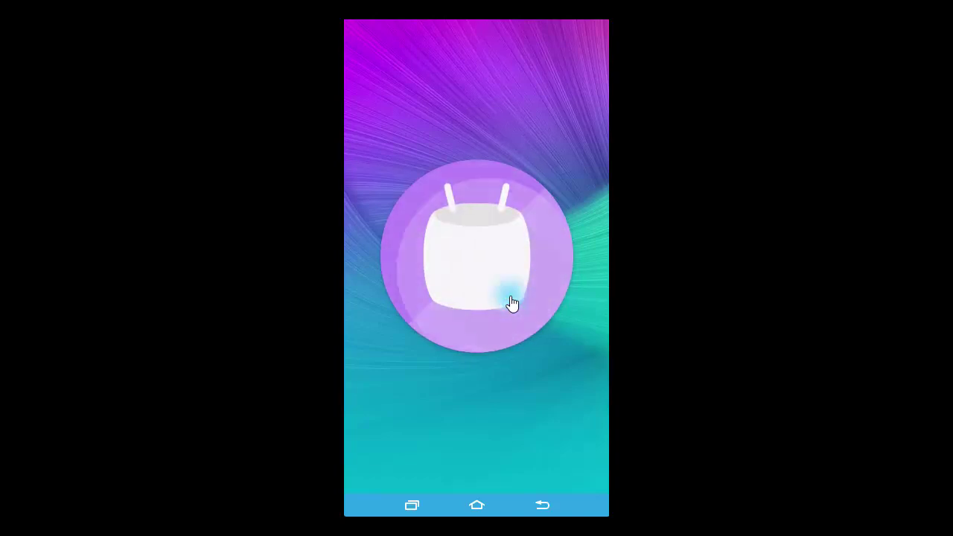
pyautogui.click(512, 303)
pyautogui.click(541, 506)
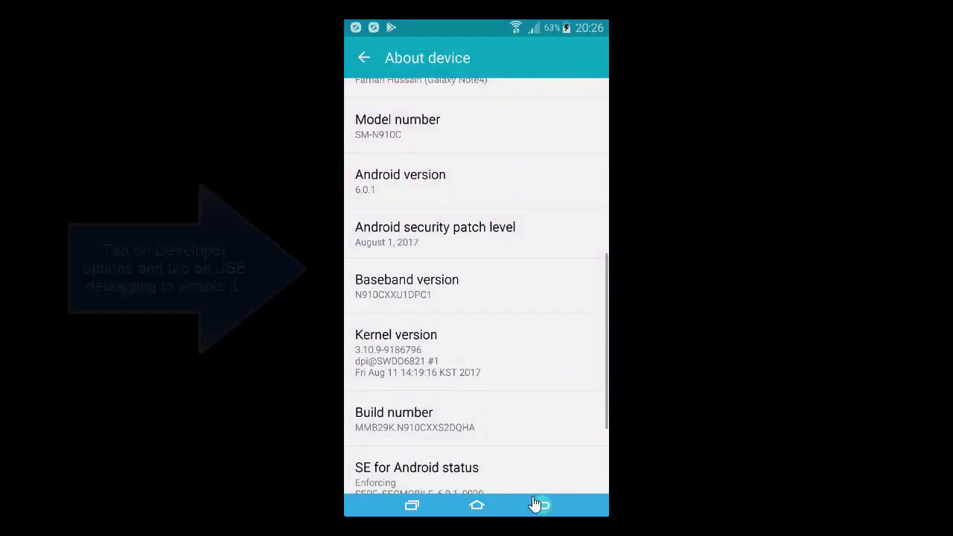
# Step: Return to the main settings list, open Developer options, and enable USB debugging, accepting the confirmation
pyautogui.click(364, 58)
pyautogui.click(461, 391)
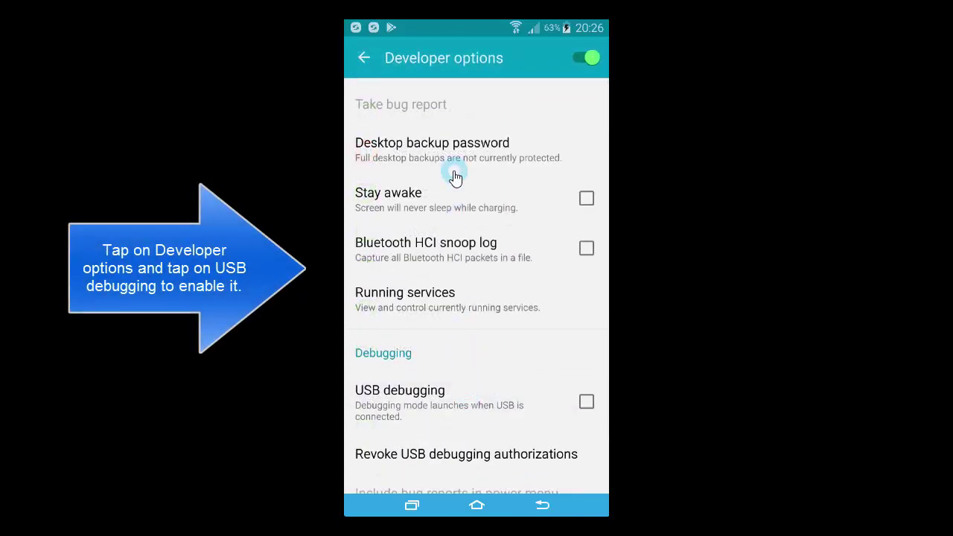
pyautogui.click(512, 390)
pyautogui.click(560, 363)
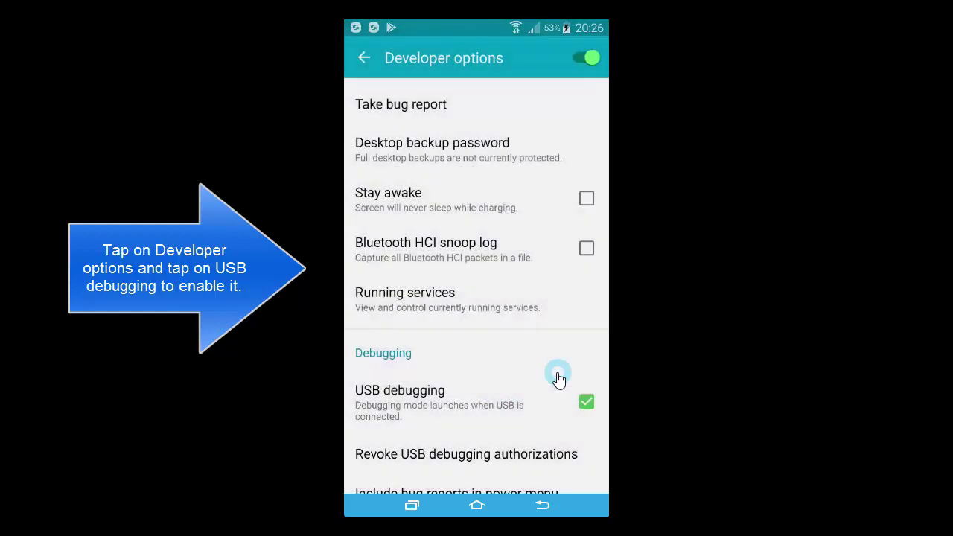